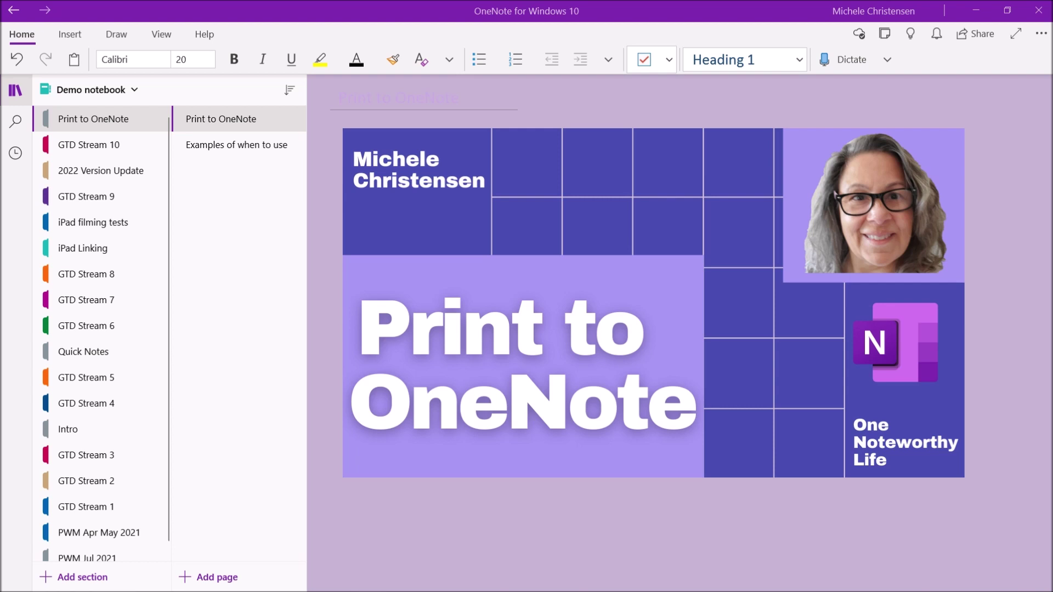
- Print the Word flyer to the OneNote for Windows 10 printer
left_click(329, 582)
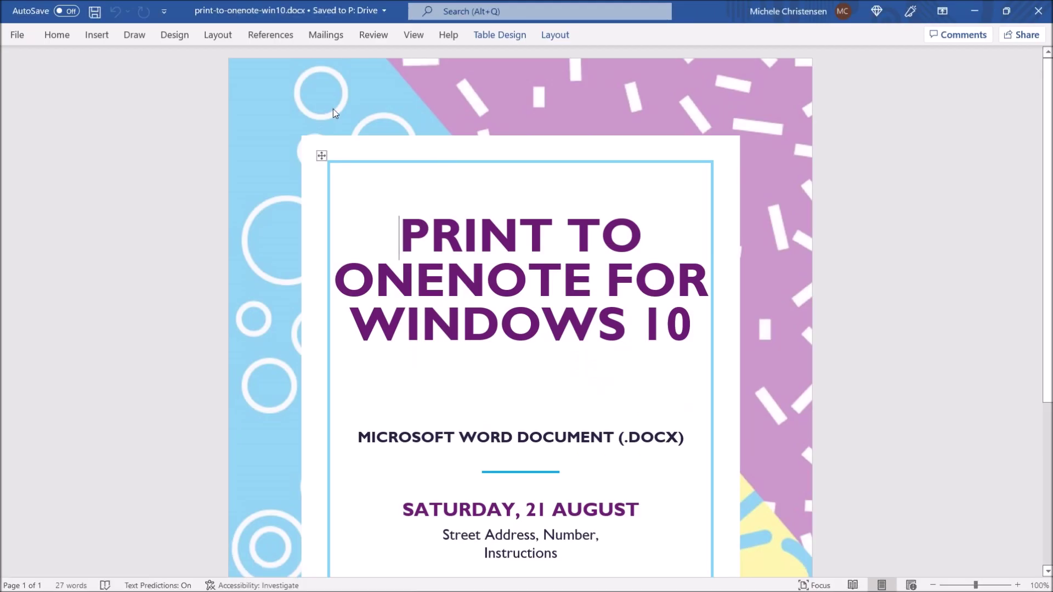
left_click(17, 36)
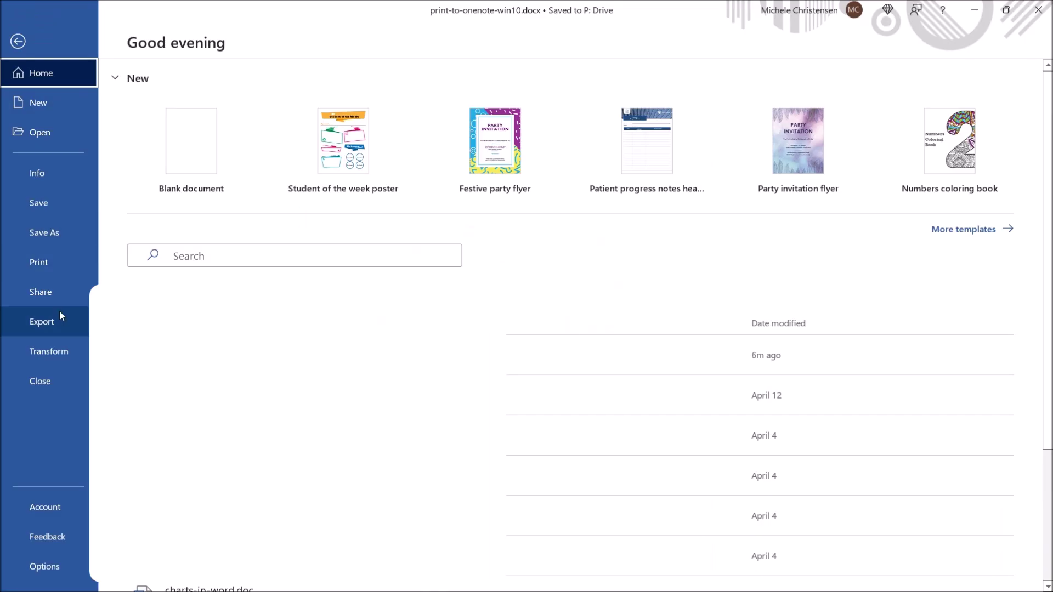
left_click(49, 262)
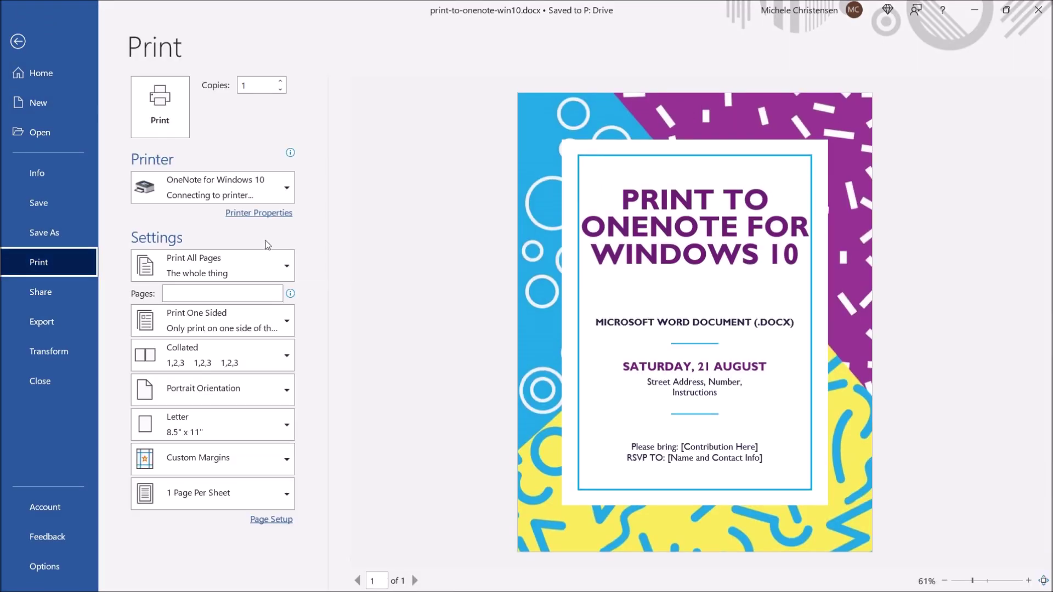
left_click(287, 186)
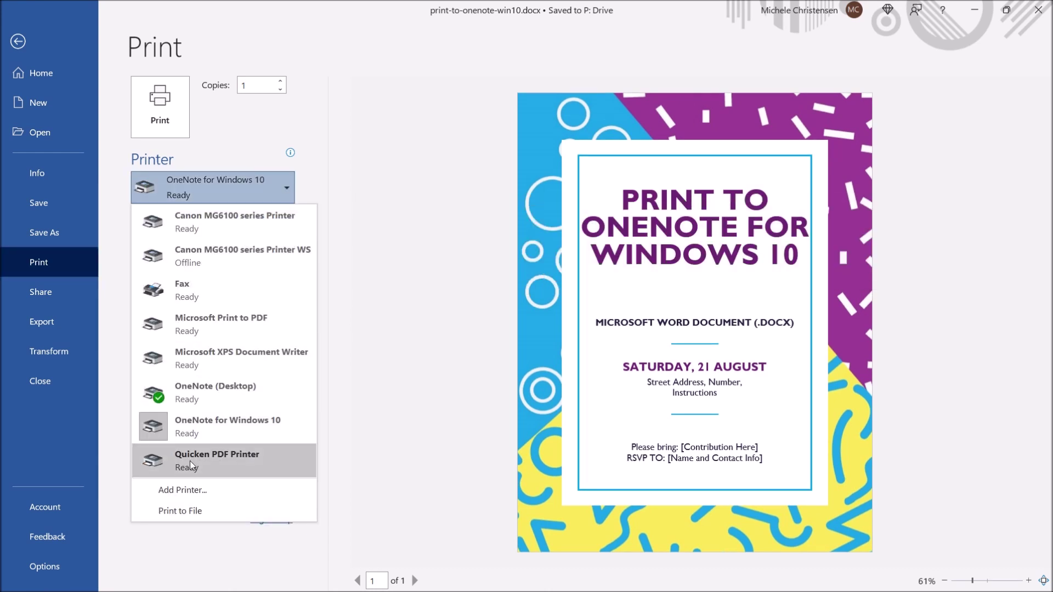
left_click(198, 420)
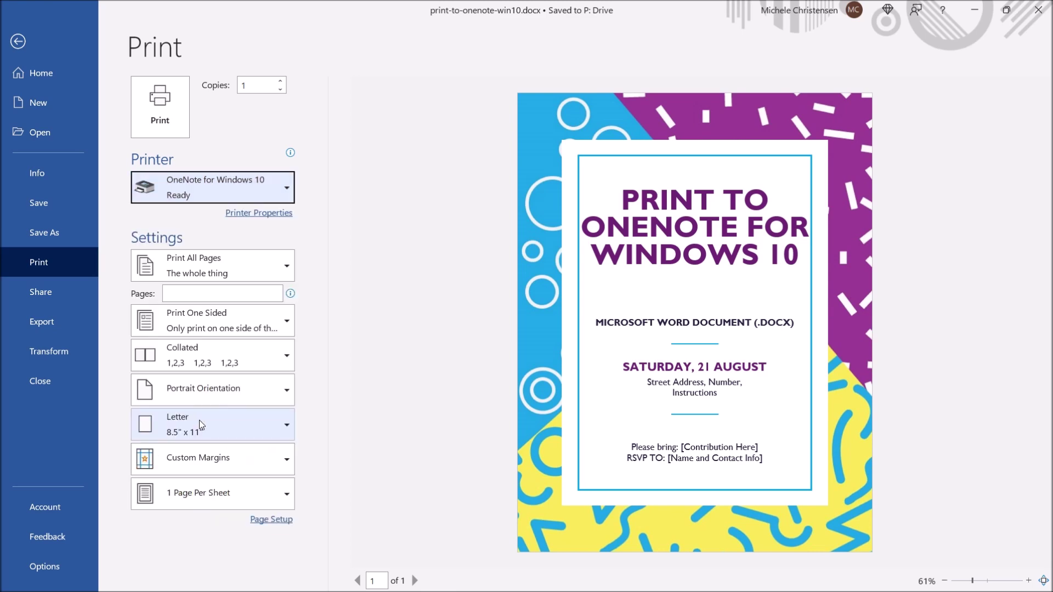
left_click(171, 104)
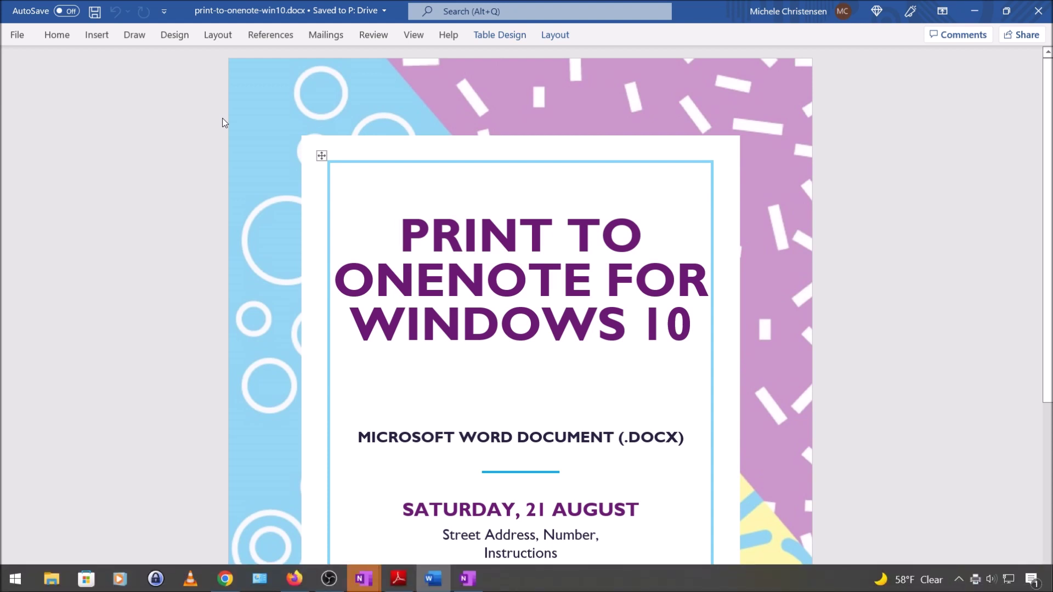
mouse_move(366, 580)
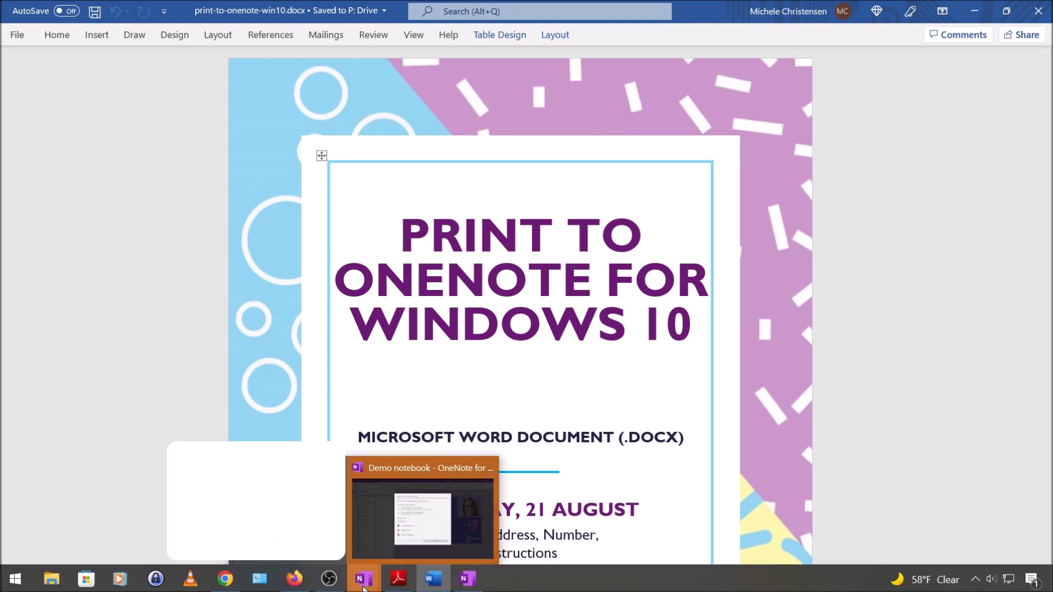
left_click(379, 511)
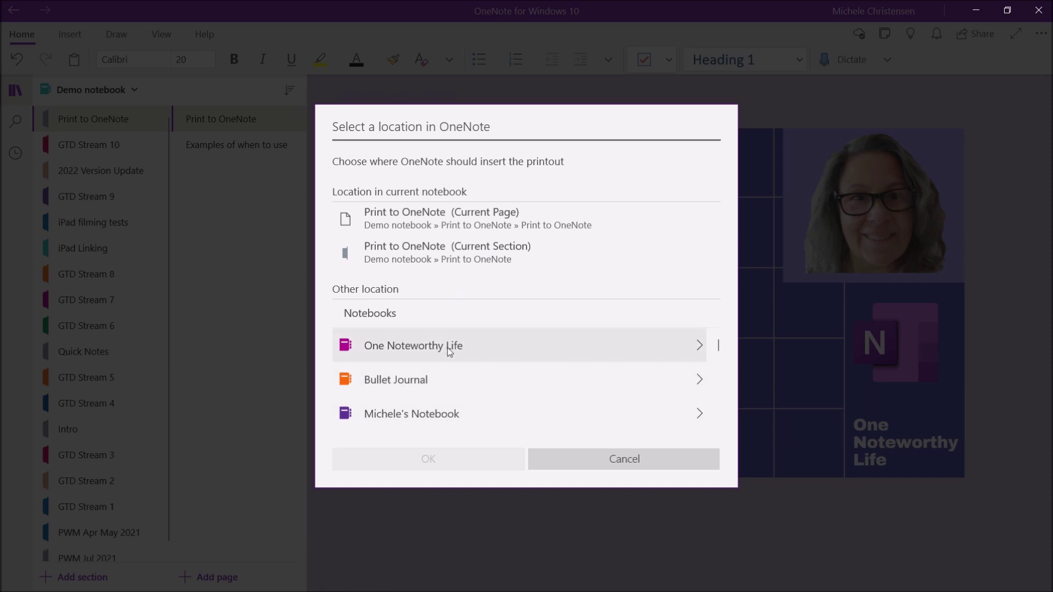
- Insert the flyer printout as a new page in the current Print to OneNote section
left_click(433, 256)
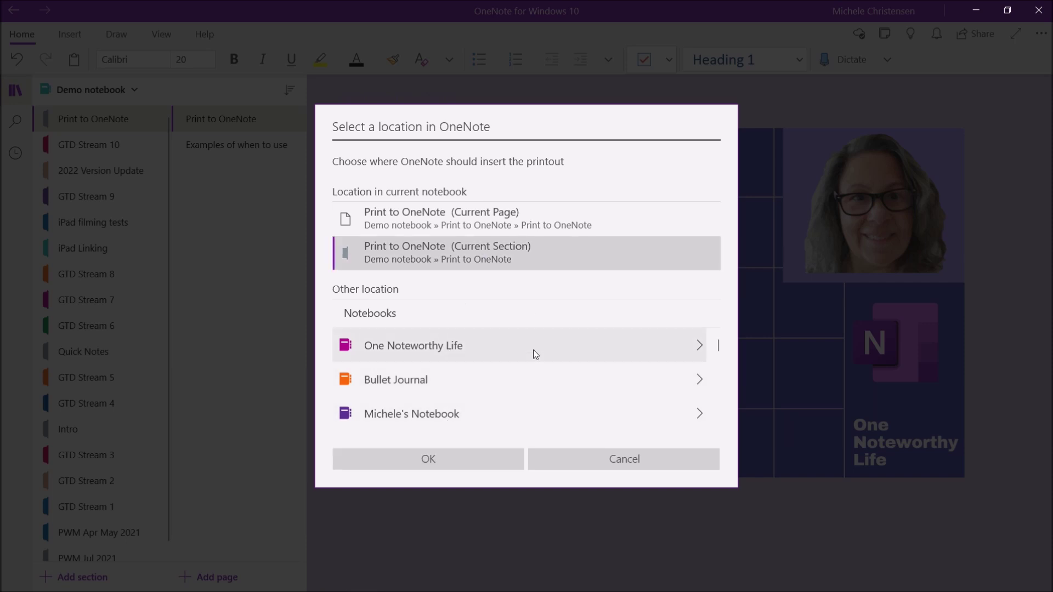
left_click(457, 458)
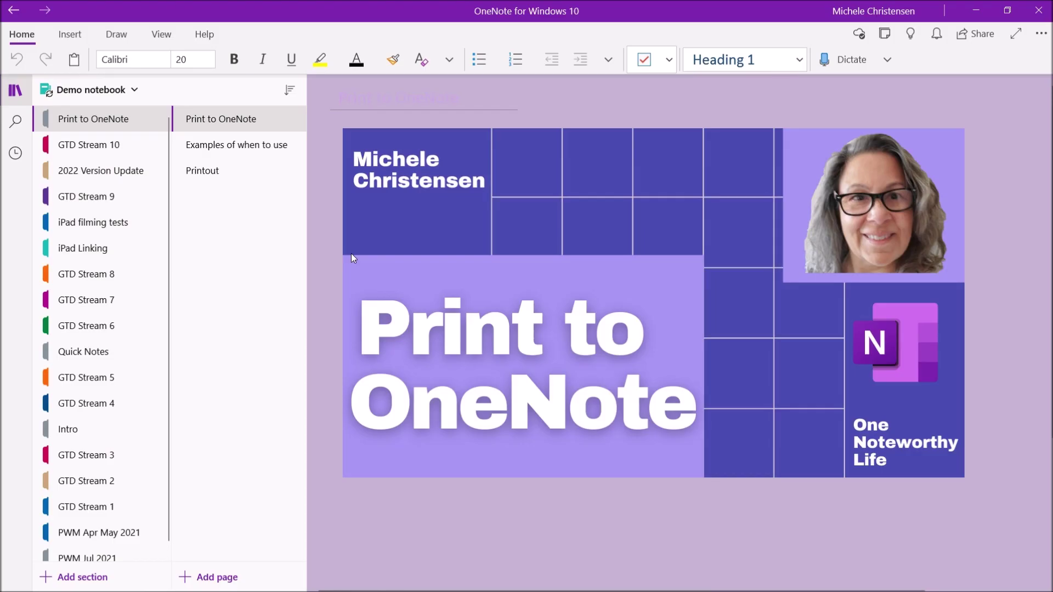
- Open the new Printout page and delete its date and time line
left_click(240, 175)
left_click(381, 115)
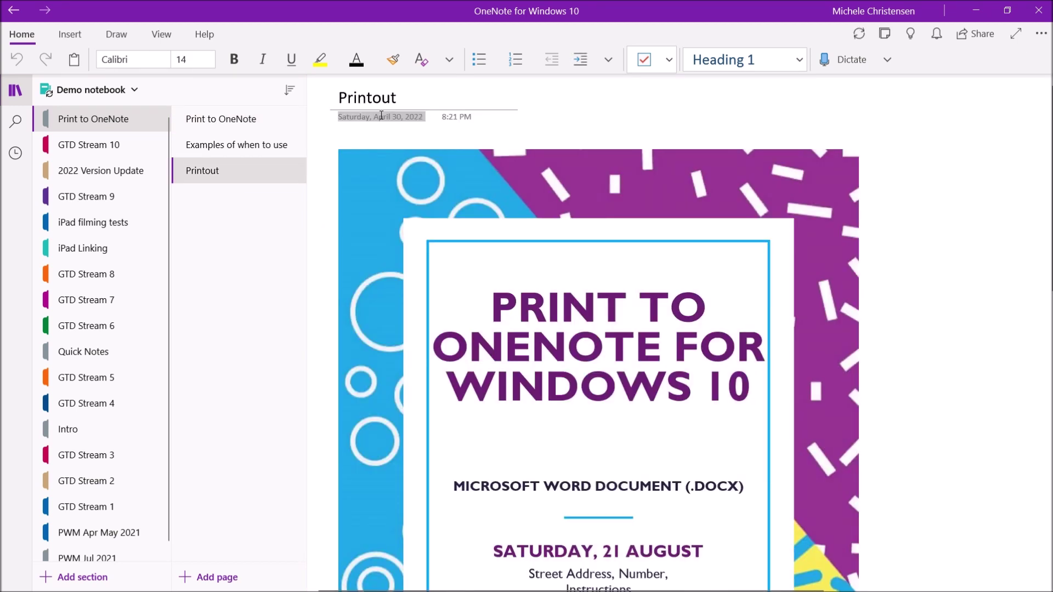
key("Delete")
key("Delete")
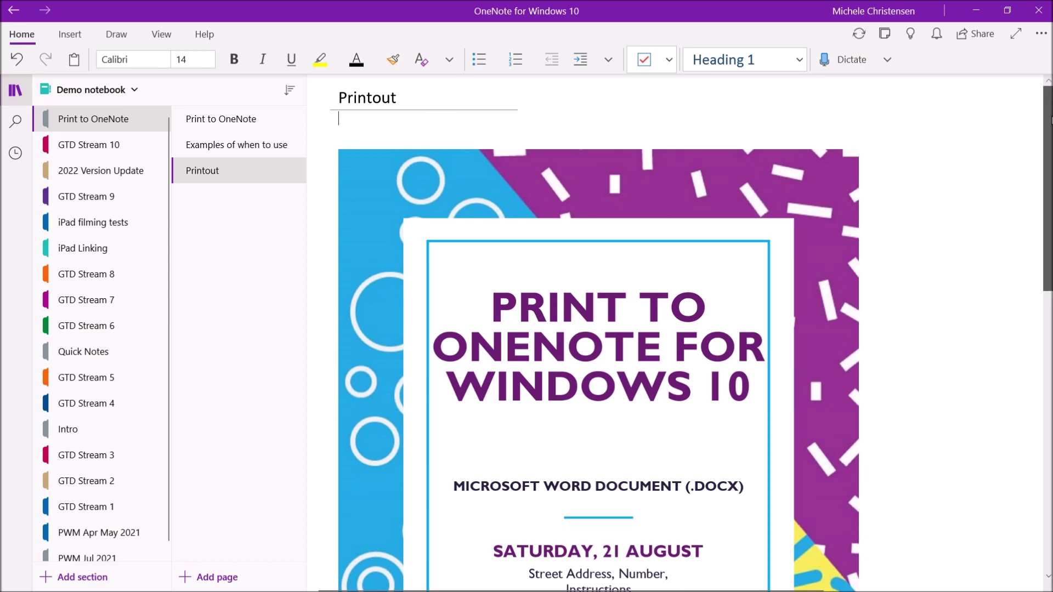
scroll(1051, 122, "down", 3)
scroll(598, 329, "down", 2)
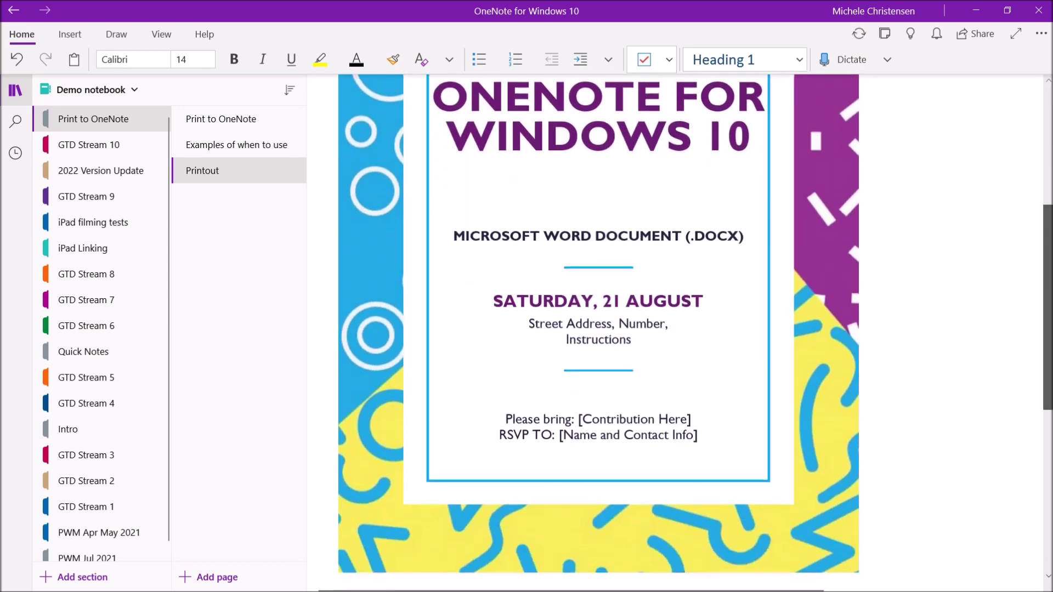
scroll(598, 329, "up", 1)
scroll(367, 146, "up", 4)
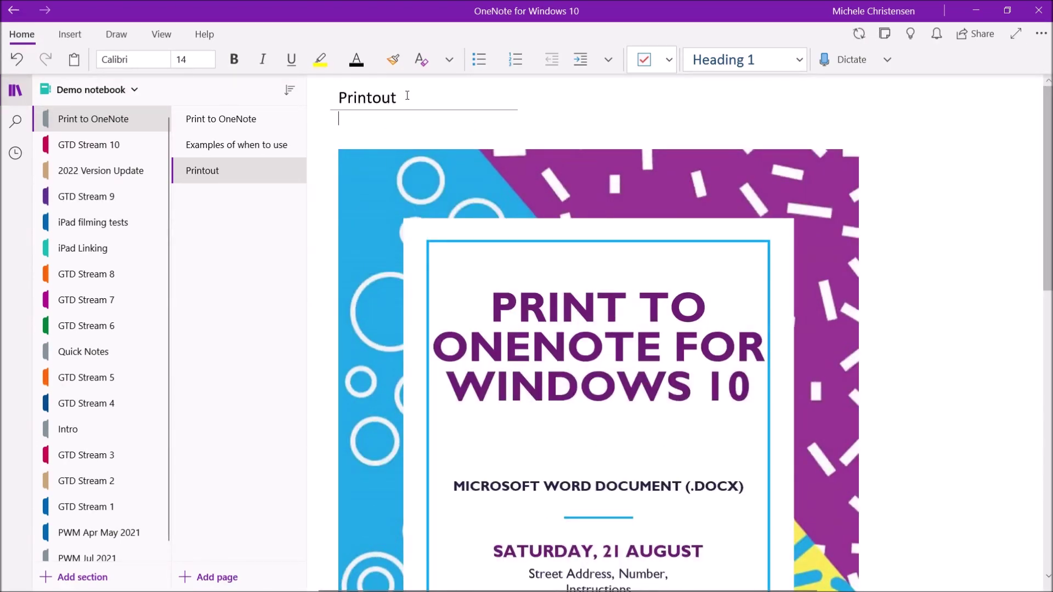
- Retitle the page 'Word Doc, OneNote for Windows 10'
left_click(411, 97)
key("BackSpace")
key("BackSpace")
key("BackSpace")
key("BackSpace")
key("BackSpace")
key("BackSpace")
key("BackSpace")
key("BackSpace")
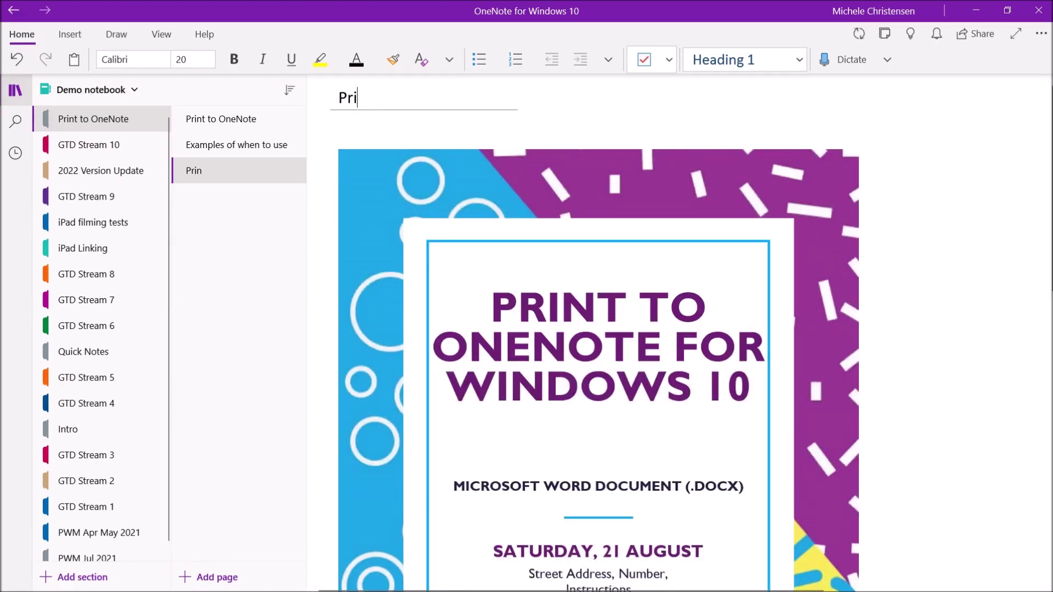
type("Word Doc, OneNote for Windows 10")
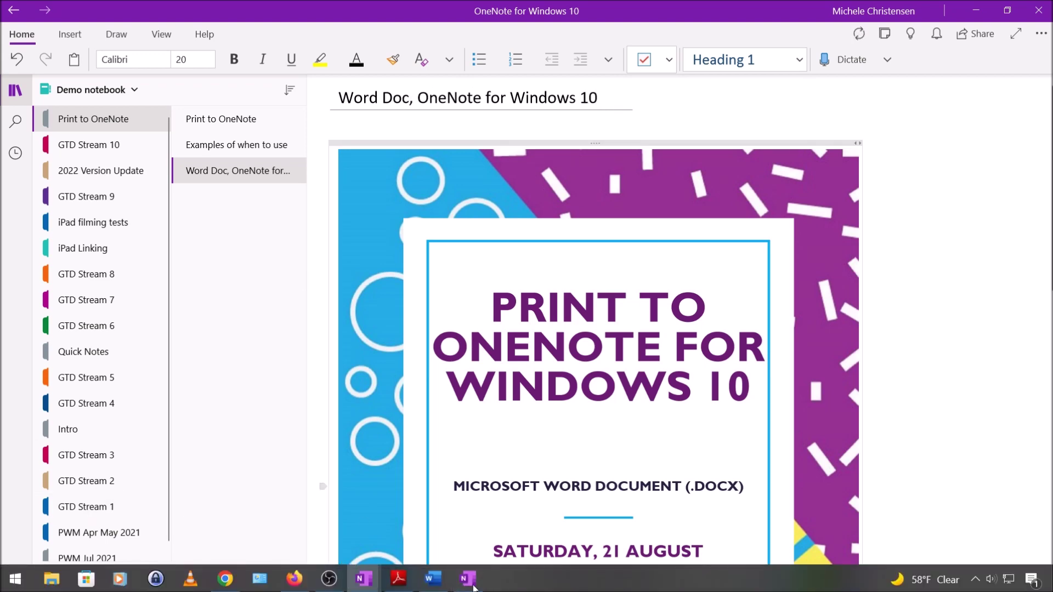
left_click(402, 580)
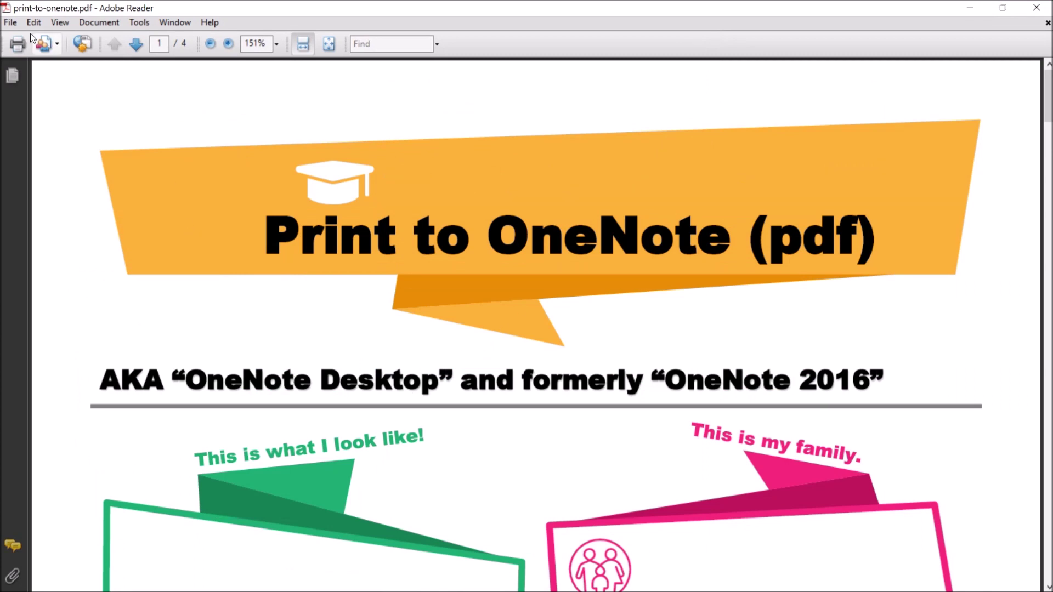
- Print the PDF from Adobe Reader to the OneNote (Desktop) printer
left_click(7, 24)
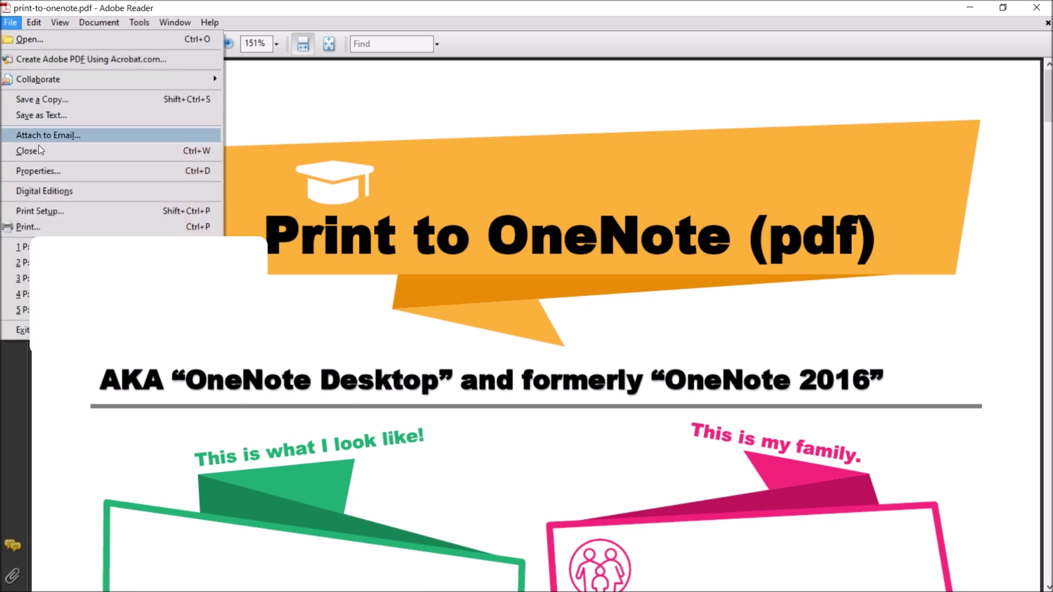
left_click(44, 230)
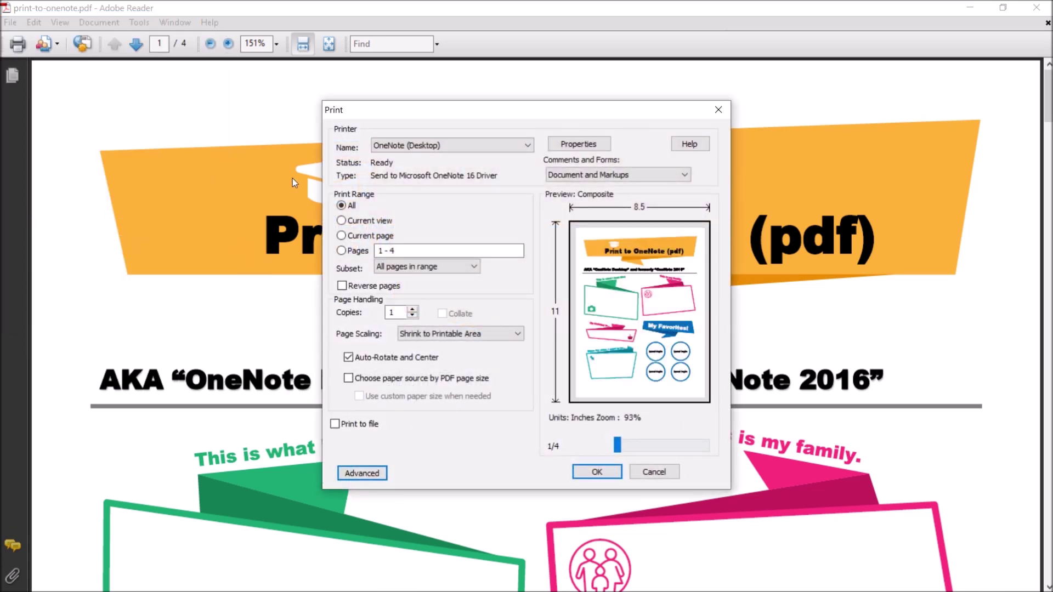
left_click(529, 145)
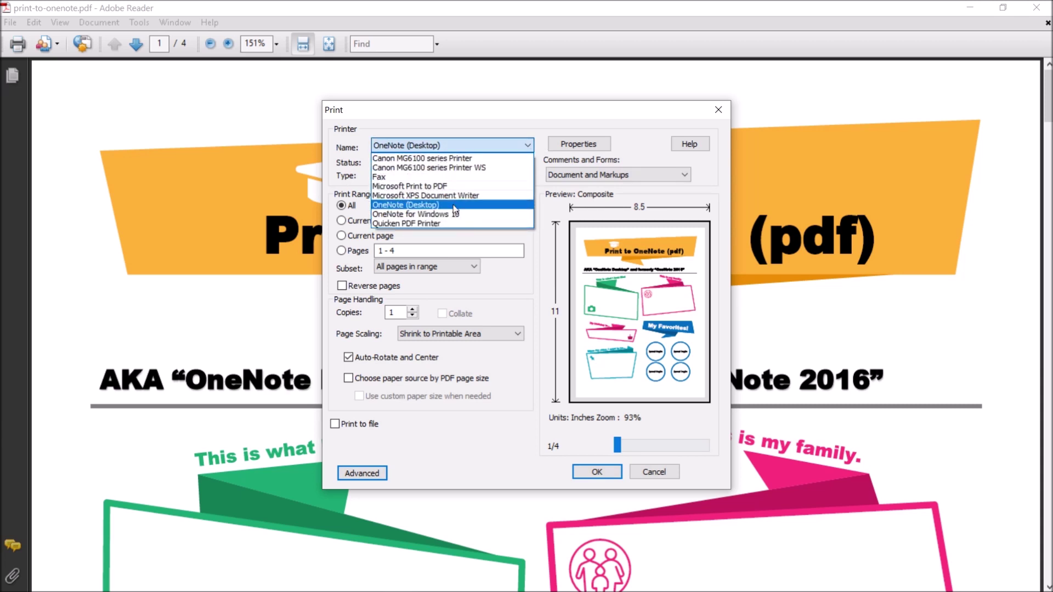
left_click(459, 205)
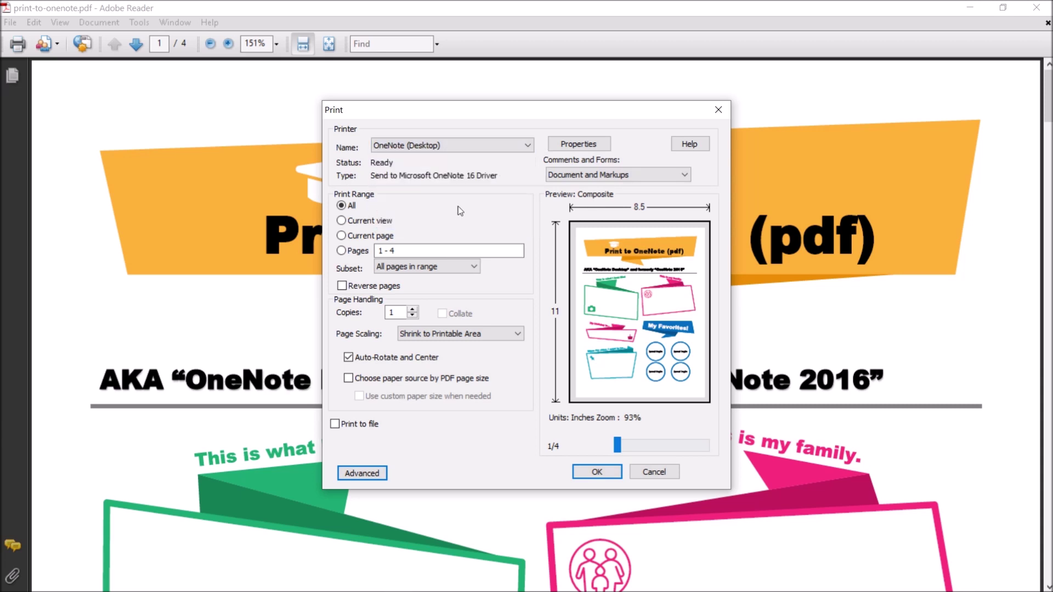
left_click(597, 472)
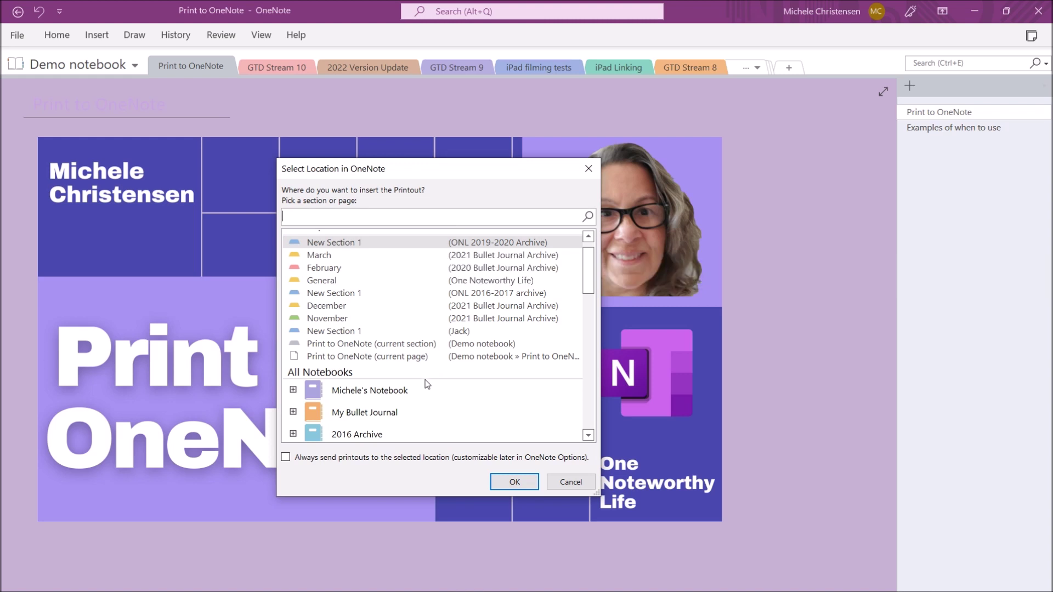
- Place the PDF printout as a new page in the current Print to OneNote section
left_click(407, 345)
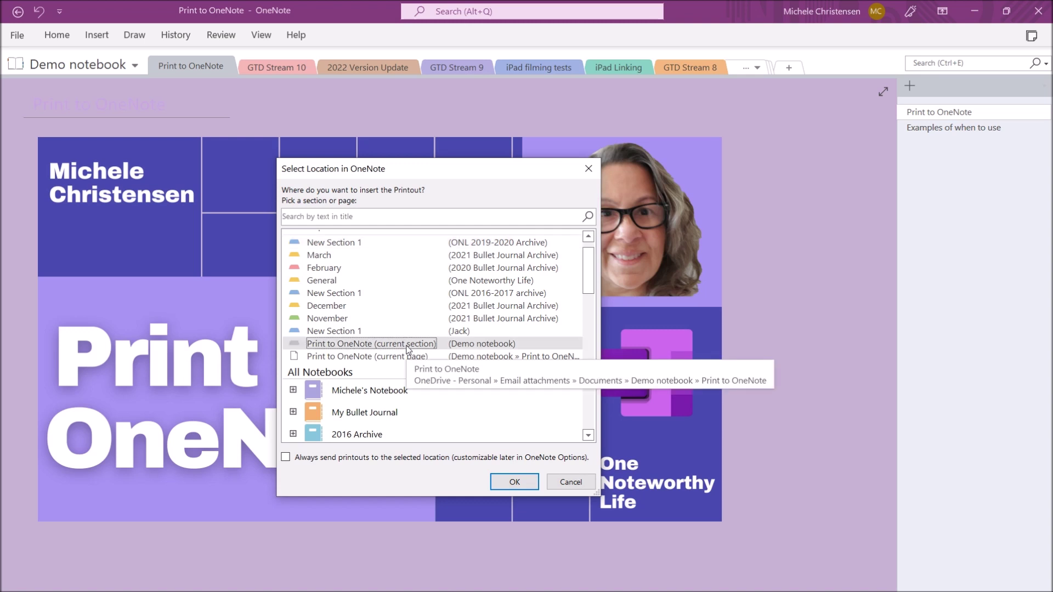
left_click(515, 484)
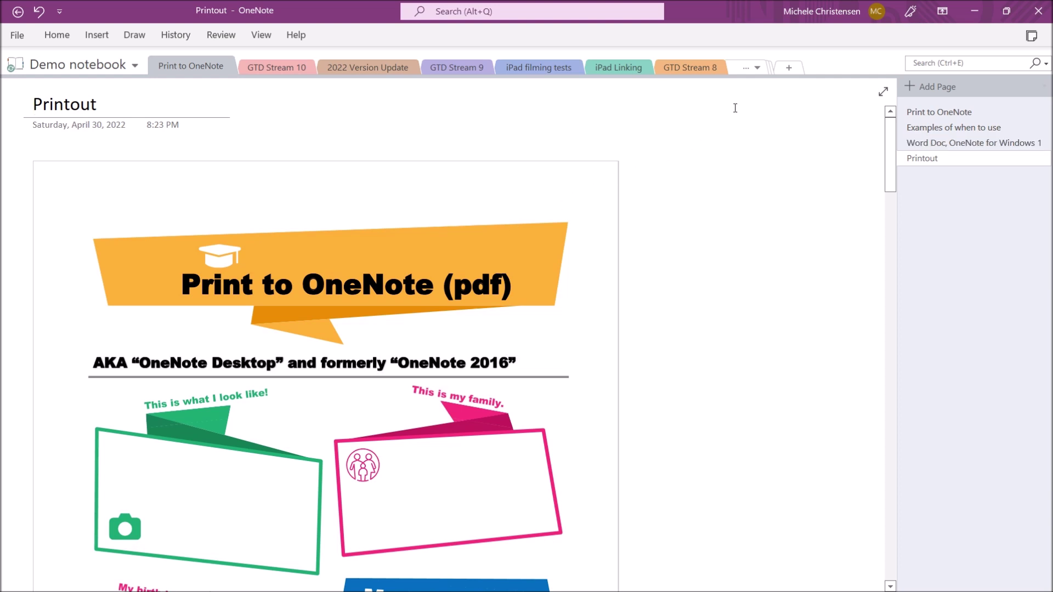
- Delete the date and time line from the new PDF Printout page
left_click(107, 127)
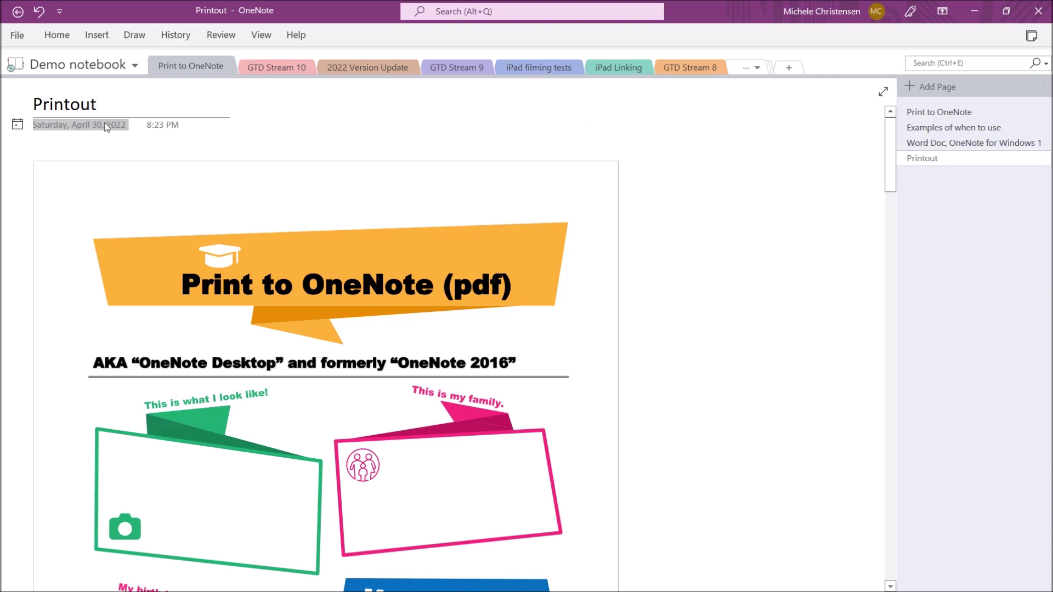
key("Delete")
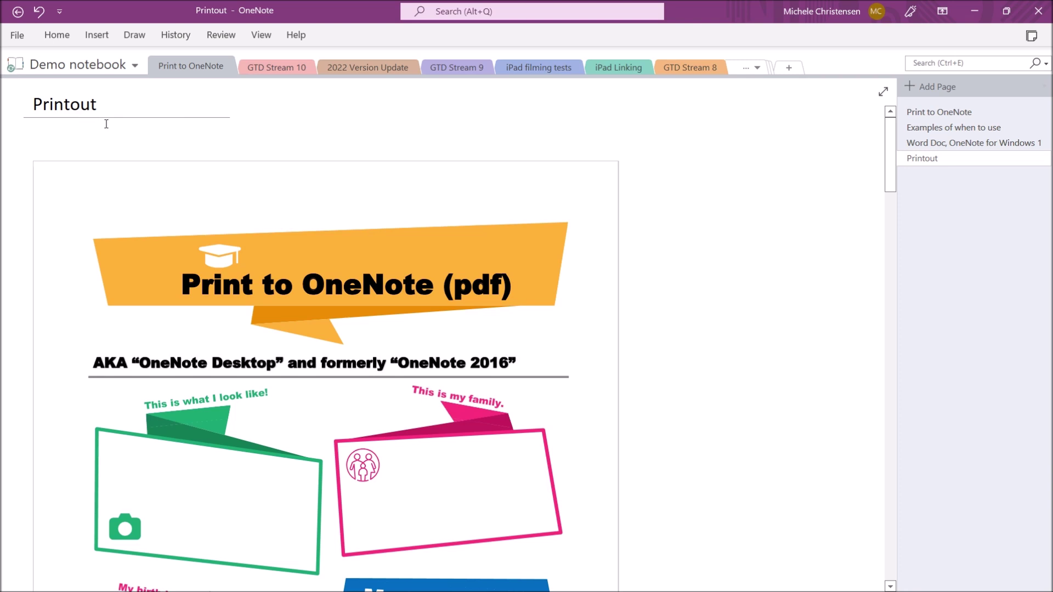
left_click(956, 145)
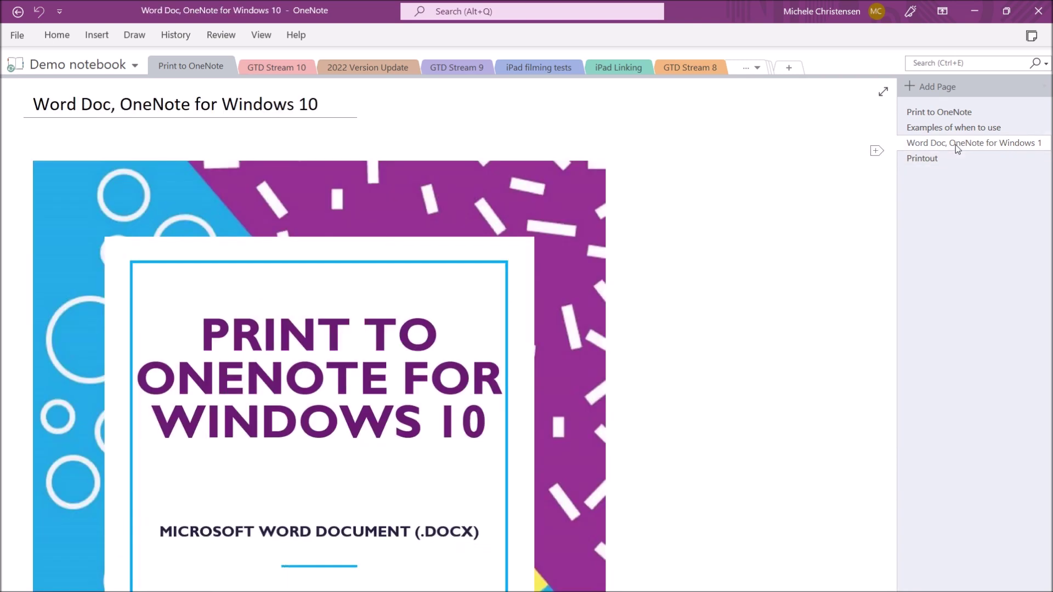
left_click(929, 159)
- Retitle the Printout page 'PDF, OneNote desktop'
left_click(109, 103)
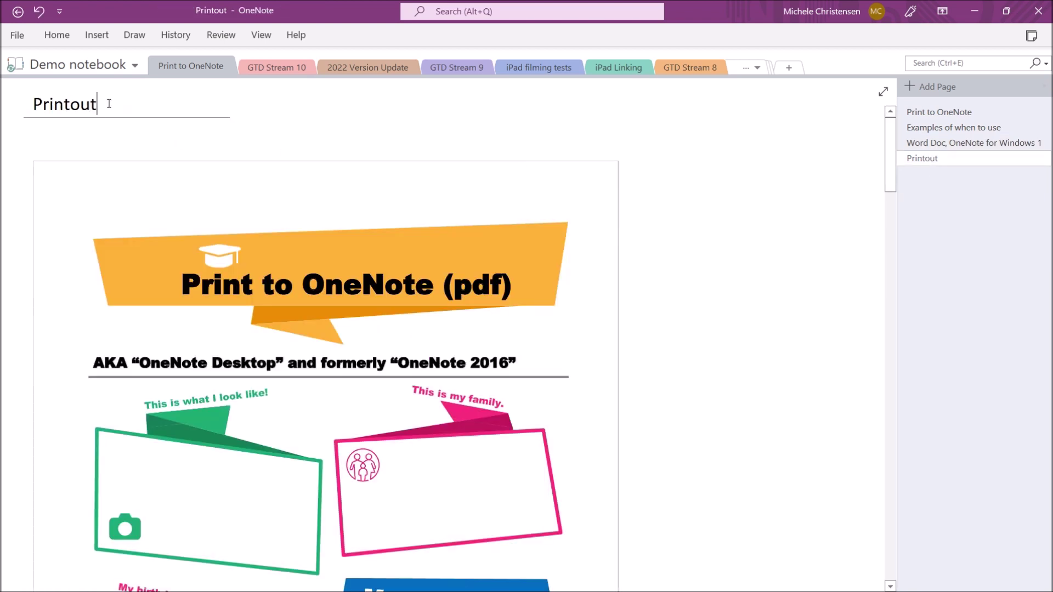
key("BackSpace")
key("BackSpace")
key("BackSpace")
key("BackSpace")
key("BackSpace")
key("BackSpace")
key("BackSpace")
key("BackSpace")
type("PDF, OneNote desktop")
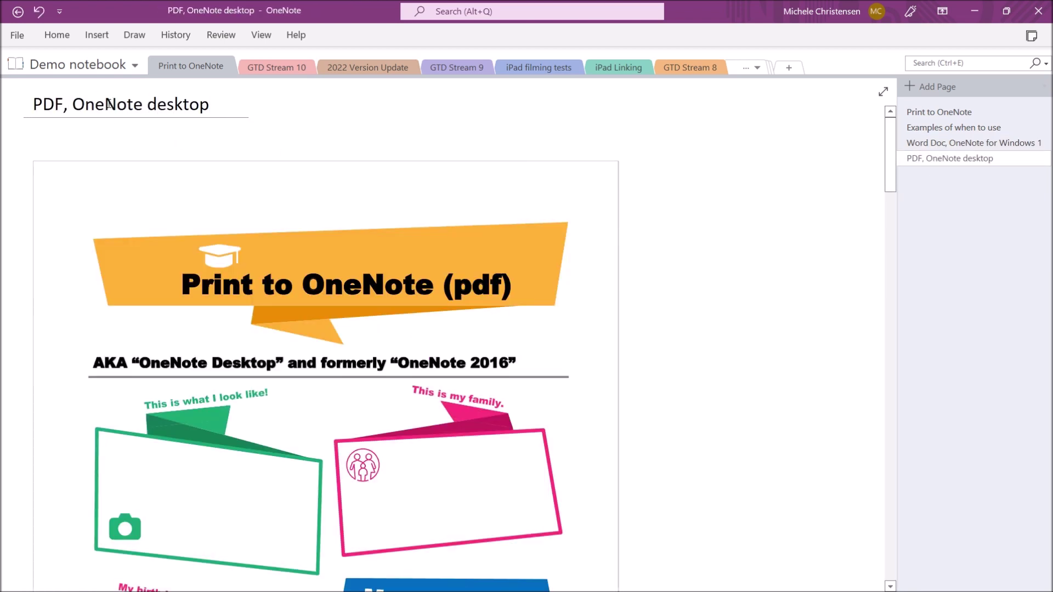
left_click(702, 238)
mouse_move(890, 132)
left_mouse_down()
mouse_move(901, 228)
mouse_move(904, 134)
left_mouse_up()
left_click_drag(893, 135, 905, 76)
- Minimize OneNote and Adobe Reader, then open the 'Examples of when to use' page
left_click(977, 11)
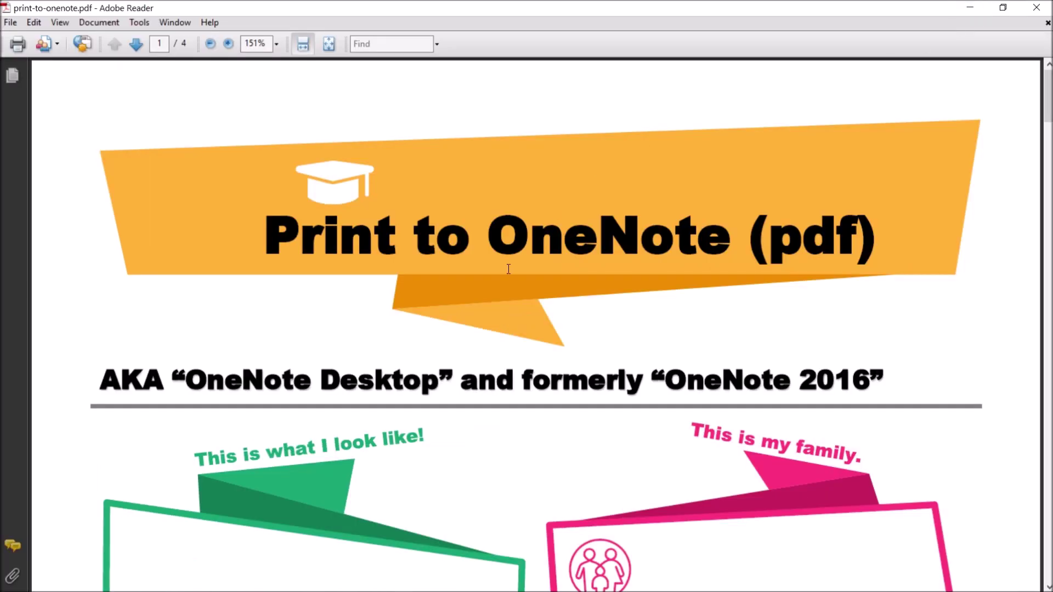
left_click(972, 5)
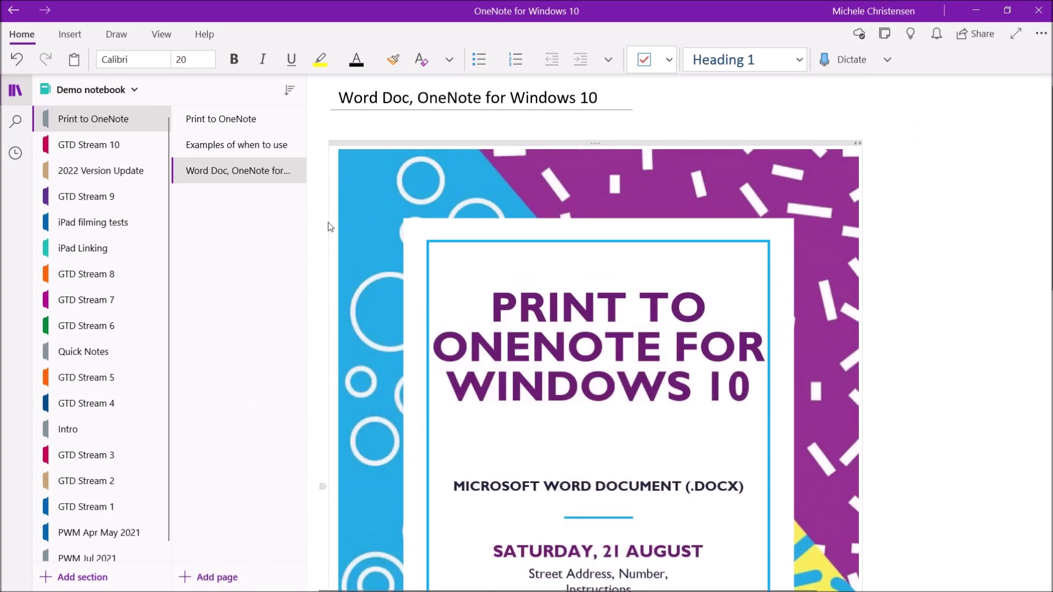
left_click(257, 145)
mouse_move(156, 581)
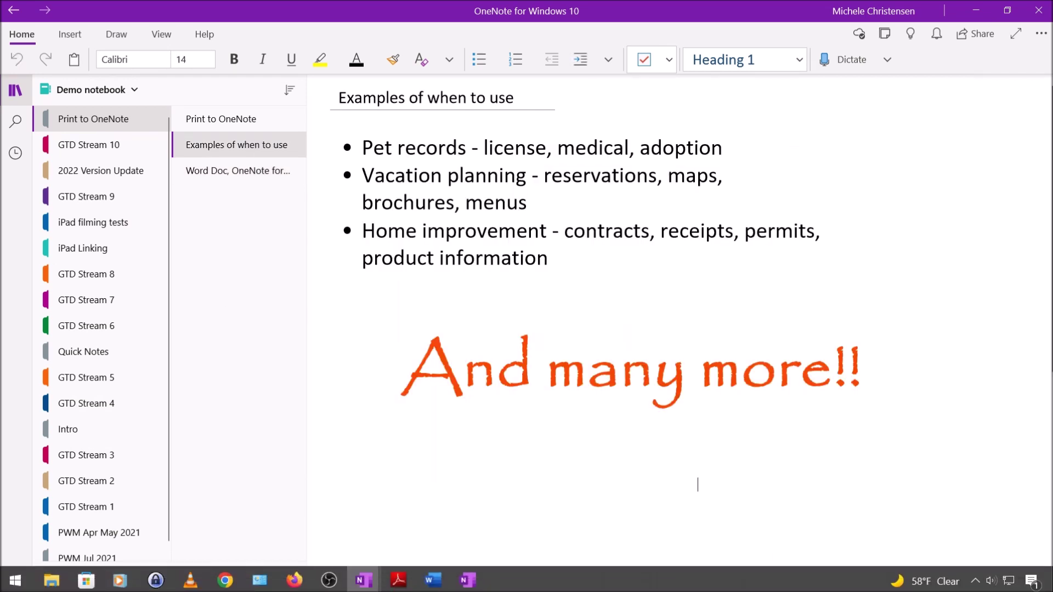
mouse_move(471, 590)
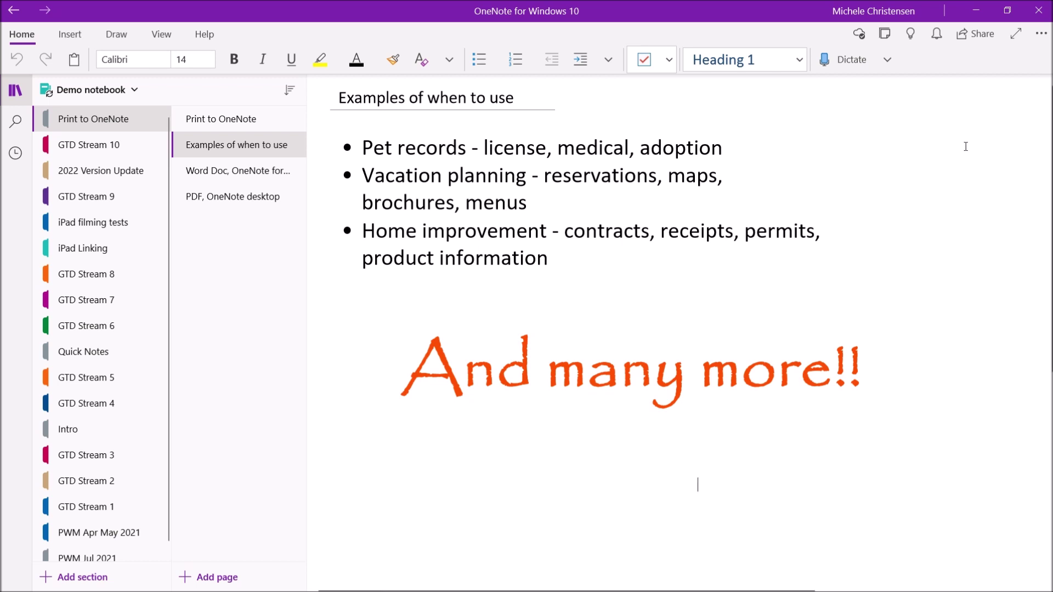
mouse_move(692, 587)
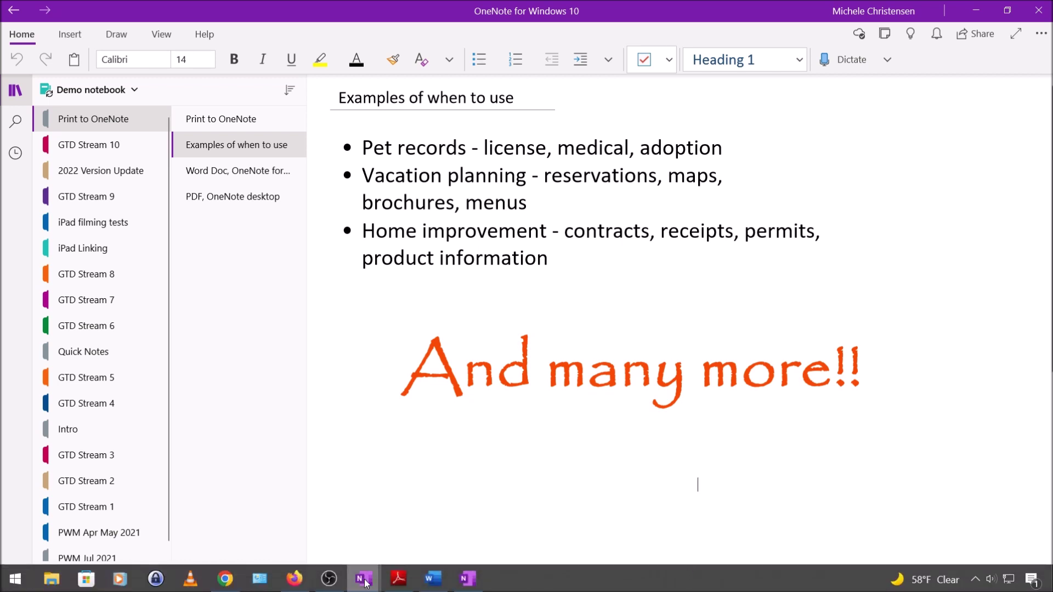